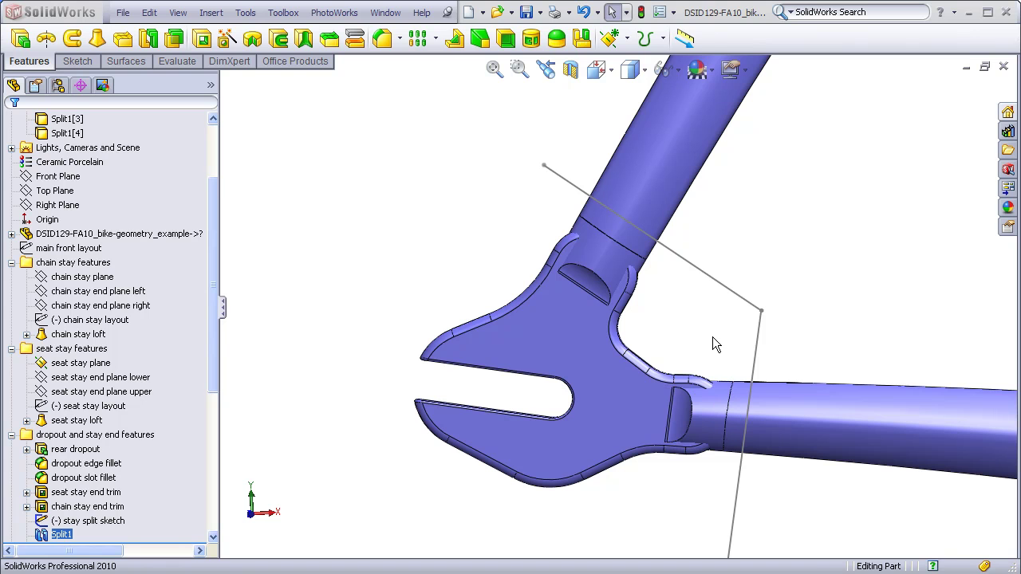
# Step: Examine which geometry each solid body covers by highlighting the dropout slot fillet body and the four Split1 bodies
pyautogui.moveTo(210, 251); pyautogui.dragTo(212, 196)
pyautogui.click(77, 164)
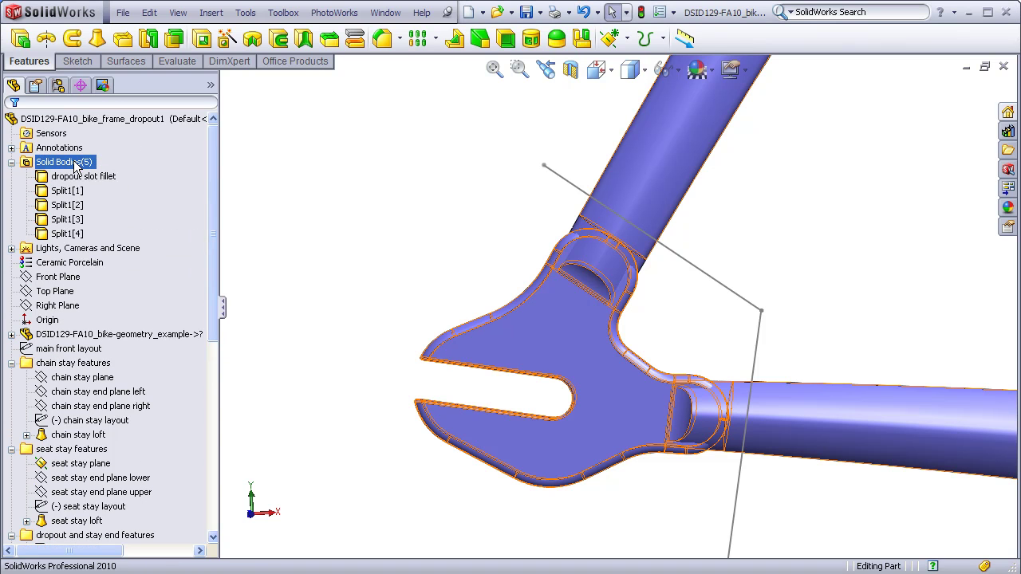
pyautogui.click(69, 176)
pyautogui.click(67, 191)
pyautogui.click(67, 179)
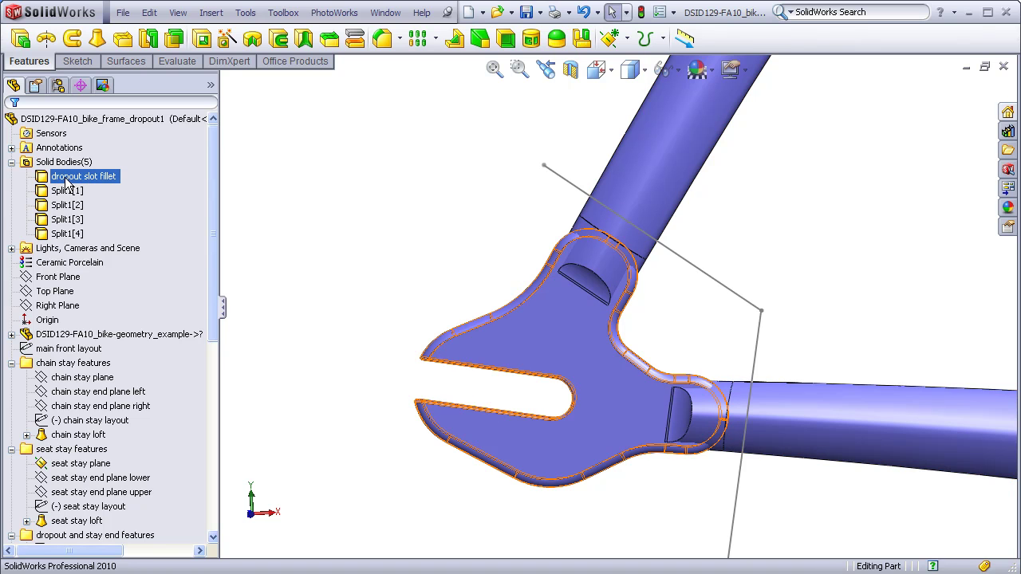
pyautogui.click(67, 191)
pyautogui.click(68, 219)
pyautogui.click(67, 233)
pyautogui.click(70, 205)
pyautogui.click(70, 191)
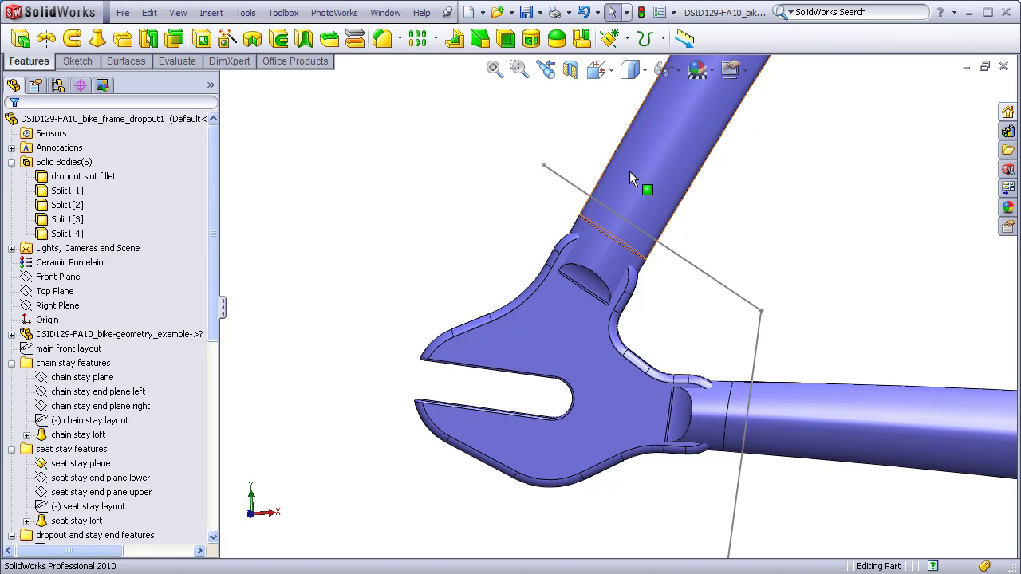
pyautogui.click(92, 192)
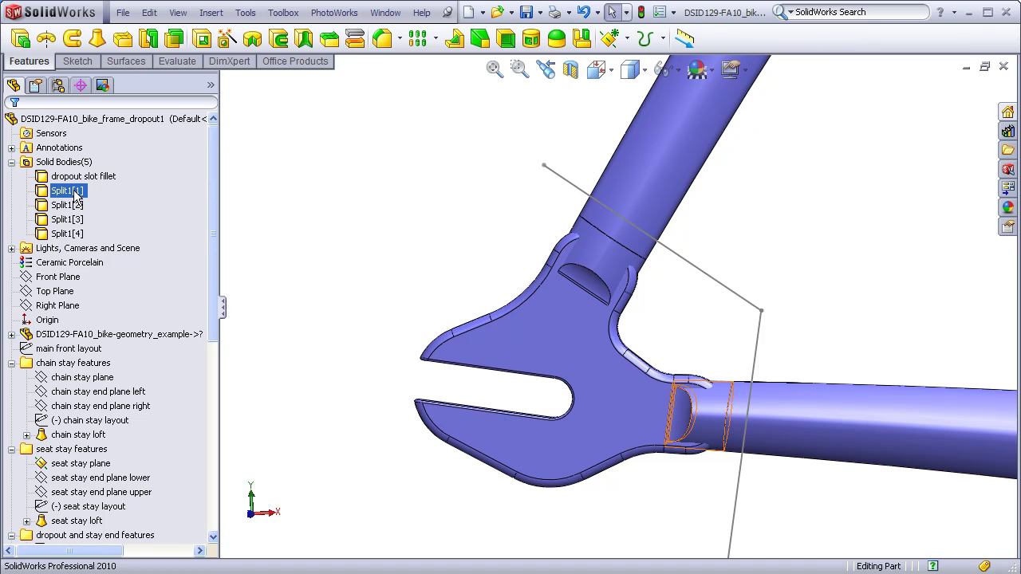
pyautogui.click(79, 205)
pyautogui.click(83, 221)
pyautogui.click(79, 234)
# Step: Replace the Split1 feature with the existing stay end splits and roll the model forward past dropout with stay ends combine
pyautogui.click(201, 335)
pyautogui.scroll(-5, 209, 351)
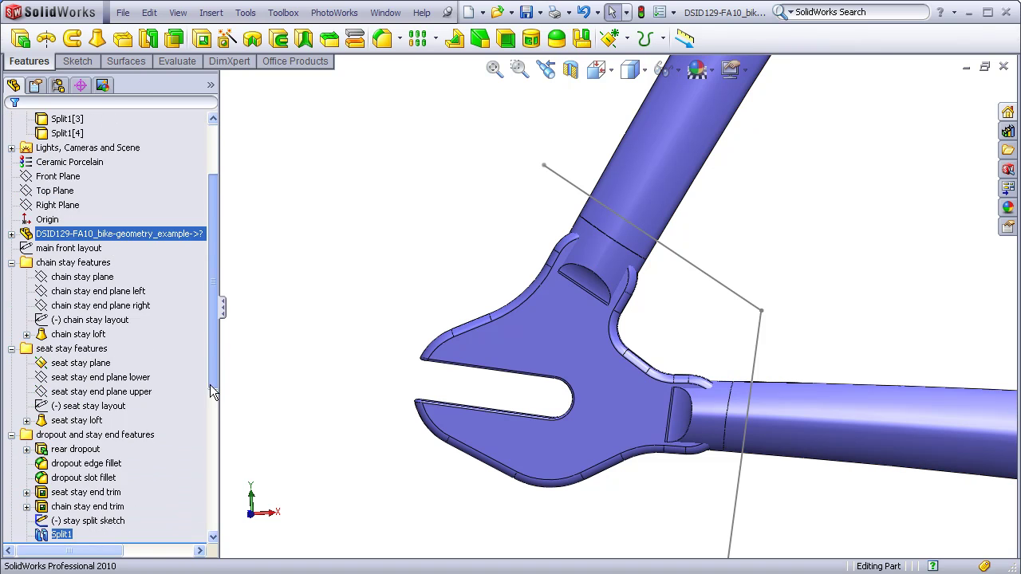
pyautogui.click(64, 406)
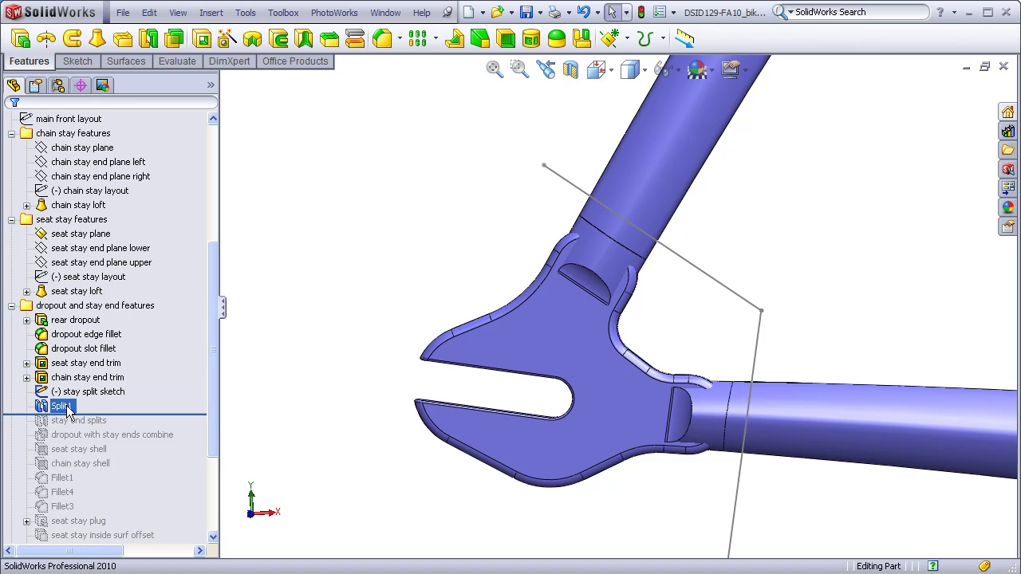
pyautogui.moveTo(213, 391); pyautogui.dragTo(208, 287)
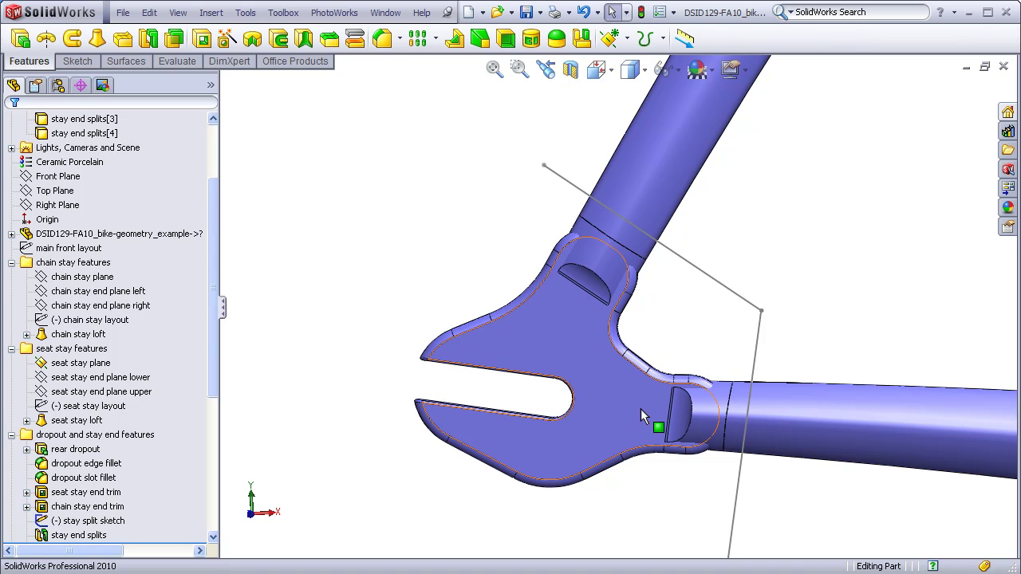
pyautogui.moveTo(210, 392); pyautogui.dragTo(198, 445)
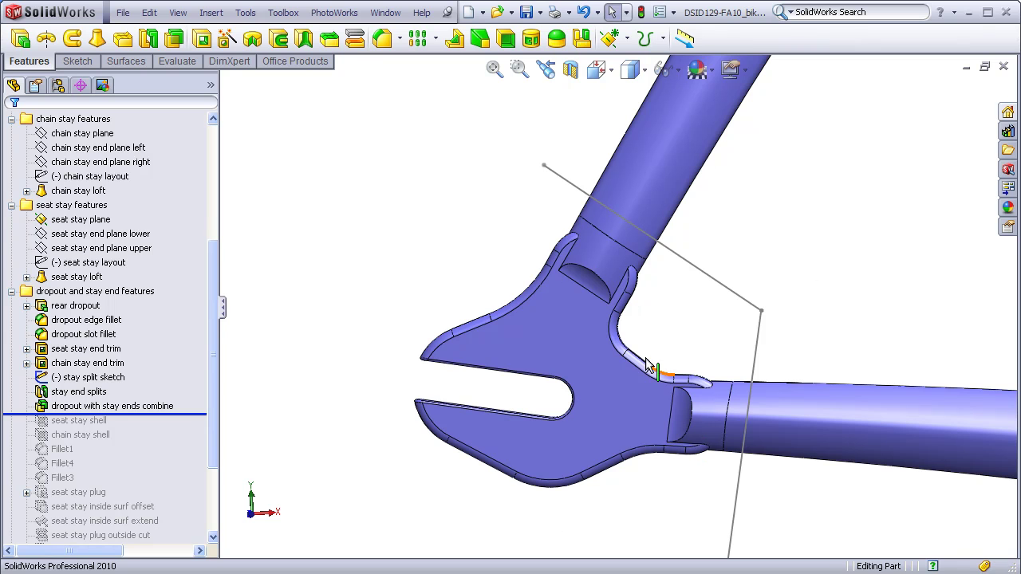
# Step: Hide the solid body dropout with stay ends combine so only the two stays are displayed
pyautogui.moveTo(209, 304); pyautogui.dragTo(211, 191)
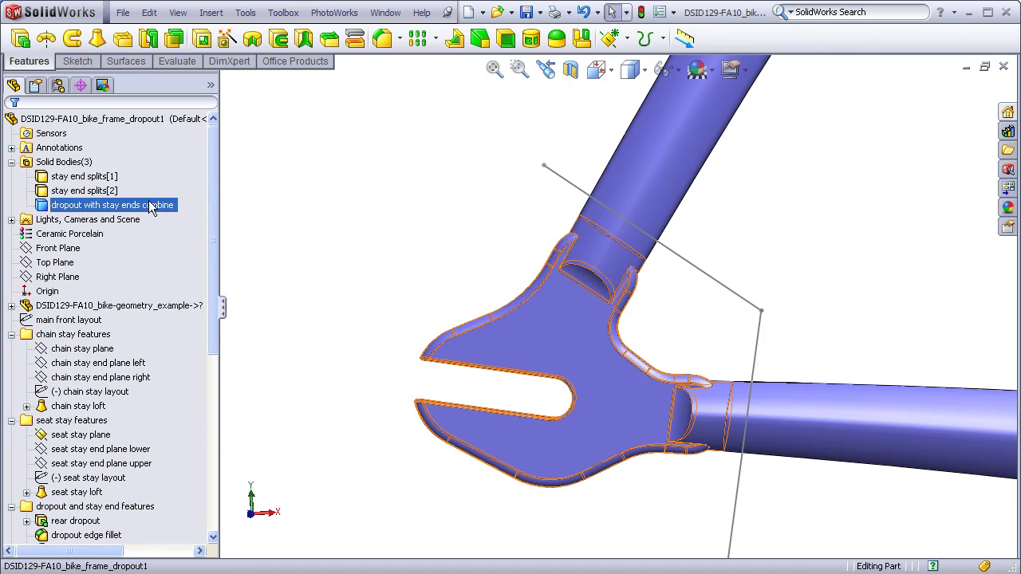
pyautogui.rightClick(159, 205)
pyautogui.click(161, 175)
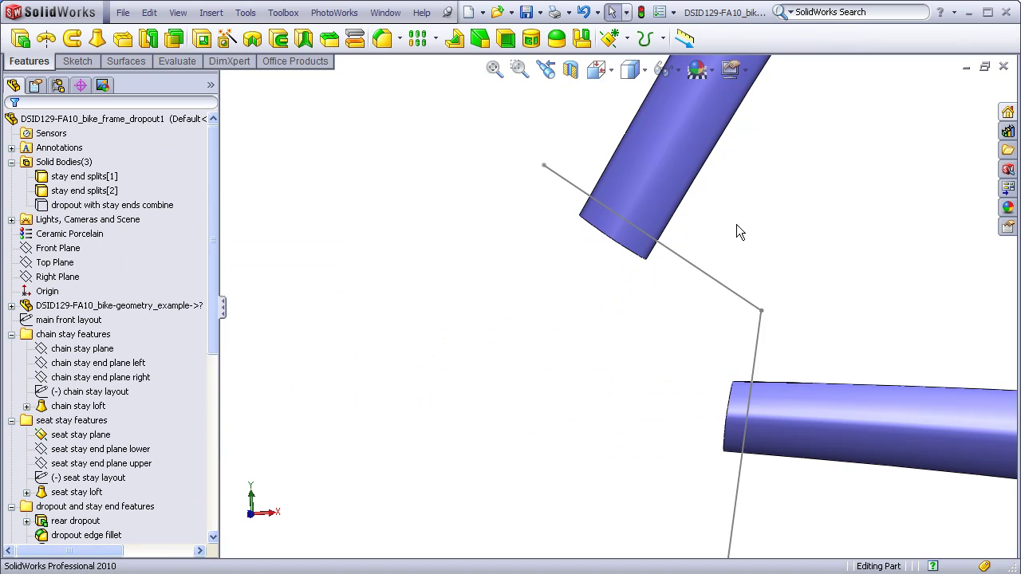
# Step: Shell the chain stay body with a 1.5 mm wall thickness, removing the faces at both of its ends
pyautogui.scroll(6, 789, 239)
pyautogui.moveTo(784, 240); pyautogui.dragTo(726, 302, button='middle')
pyautogui.moveTo(782, 457); pyautogui.dragTo(674, 399, button='middle')
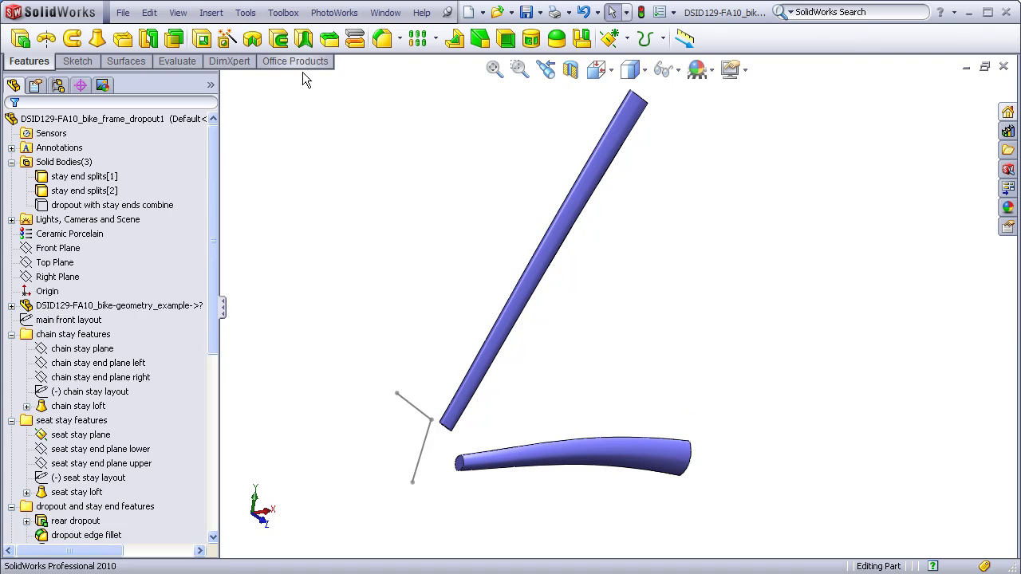
pyautogui.click(506, 41)
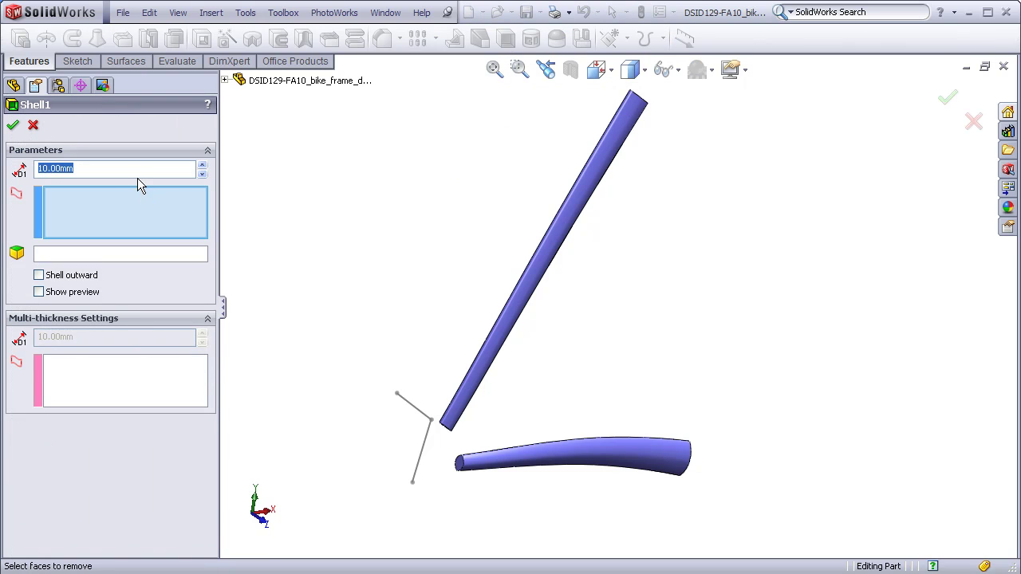
pyautogui.write('1.5')
pyautogui.scroll(-3, 493, 495)
pyautogui.write('5')
pyautogui.moveTo(430, 431); pyautogui.dragTo(510, 475, button='middle')
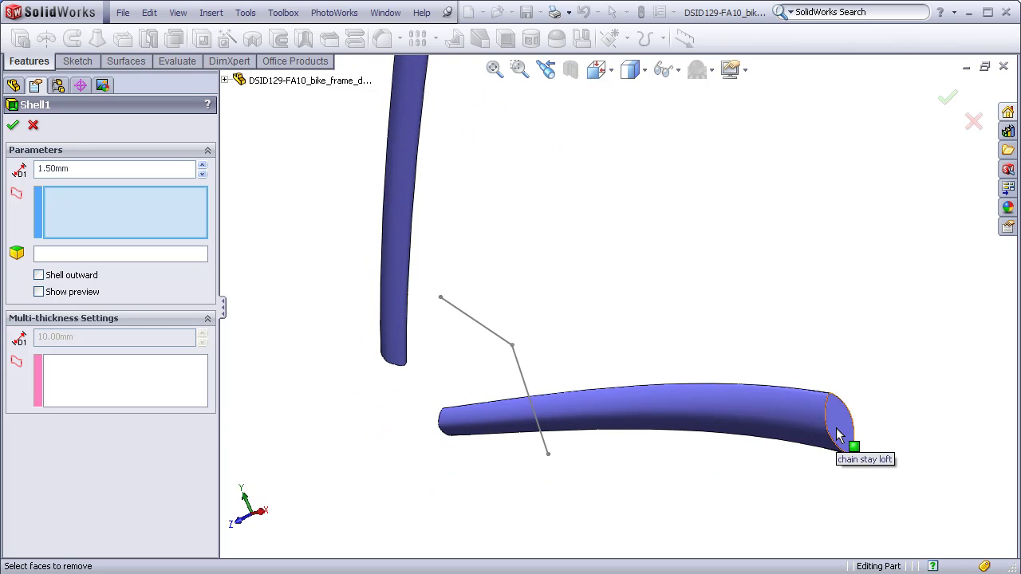
pyautogui.moveTo(641, 473); pyautogui.dragTo(758, 436, button='middle')
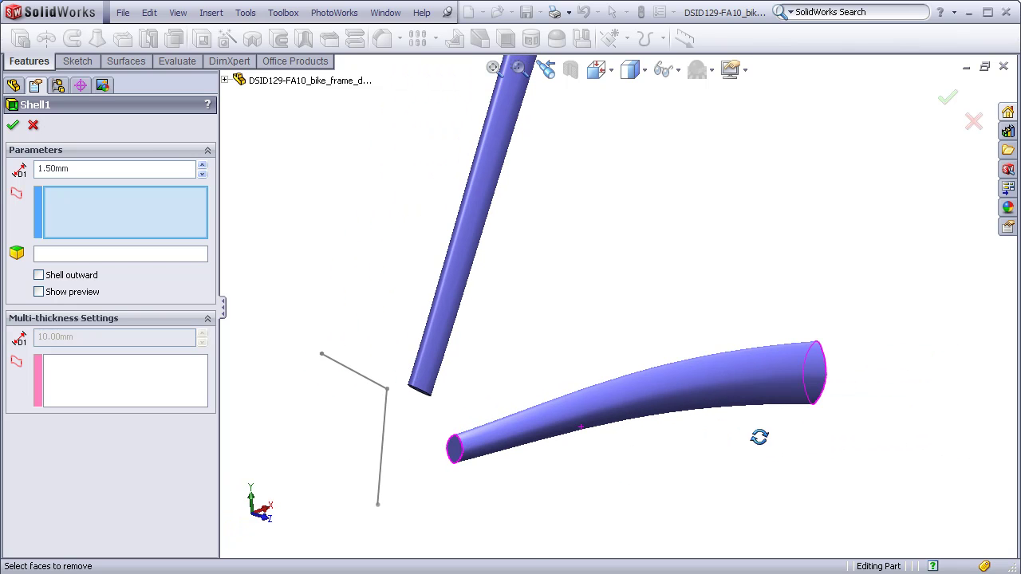
pyautogui.click(460, 455)
pyautogui.moveTo(678, 479); pyautogui.dragTo(763, 415, button='middle')
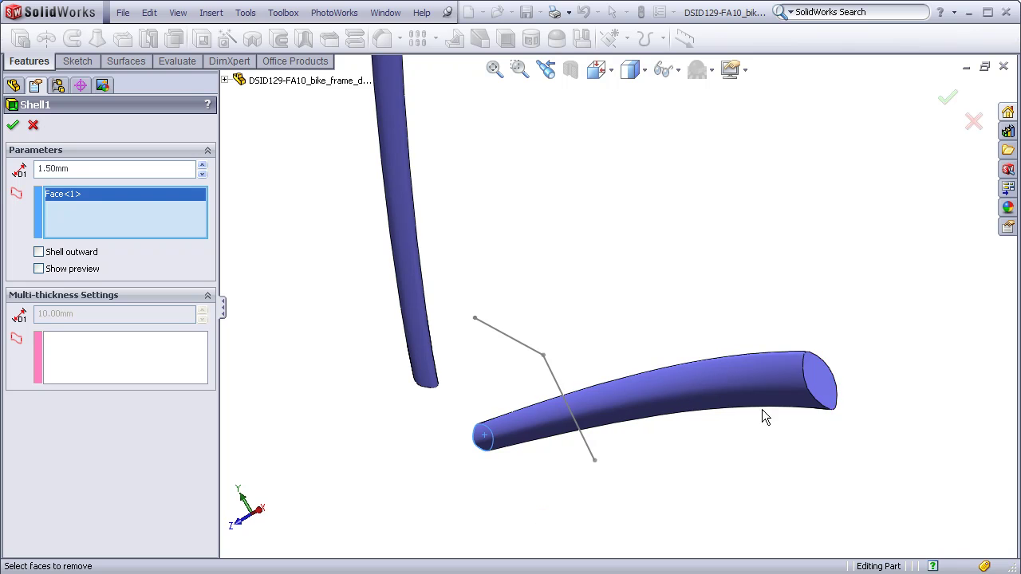
pyautogui.click(816, 382)
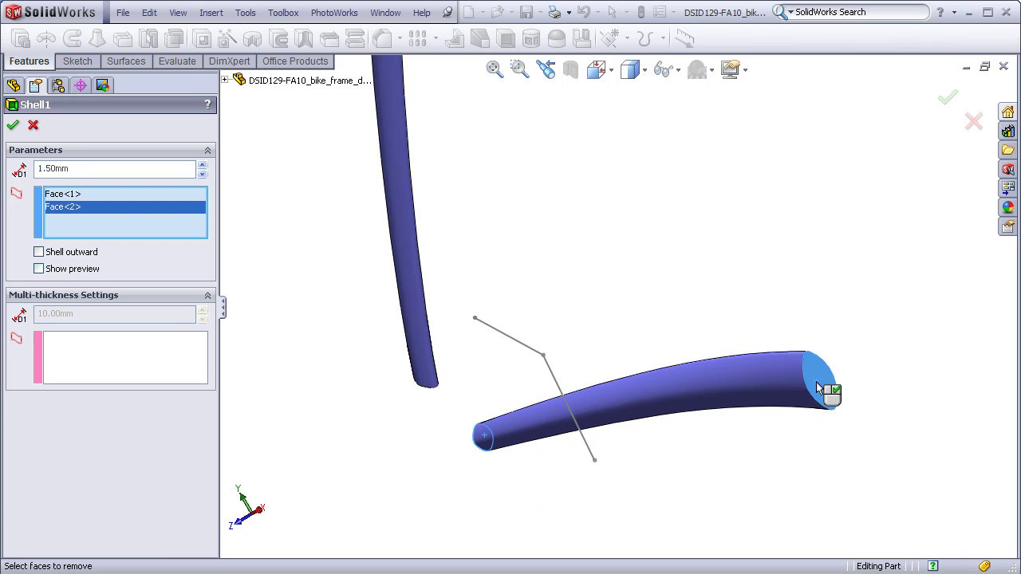
pyautogui.click(13, 126)
# Step: Shell the seat stay body with a 1.5 mm wall thickness, removing the faces at both of its ends
pyautogui.moveTo(643, 473); pyautogui.dragTo(594, 501, button='middle')
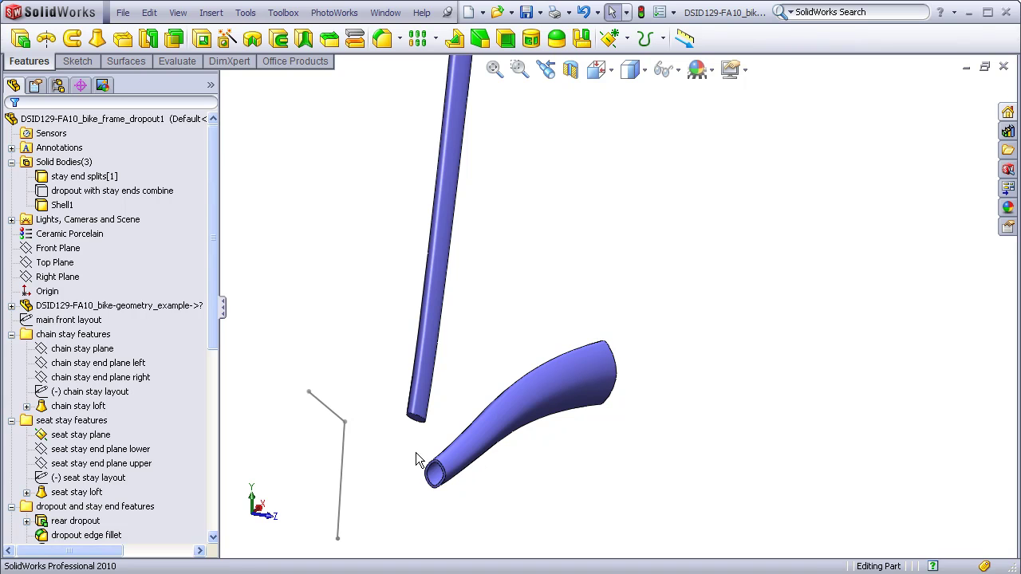
pyautogui.scroll(2, 596, 313)
pyautogui.moveTo(595, 304)
pyautogui.mouseDown(button='middle')
pyautogui.moveTo(601, 187)
pyautogui.moveTo(527, 382)
pyautogui.mouseUp(button='middle')
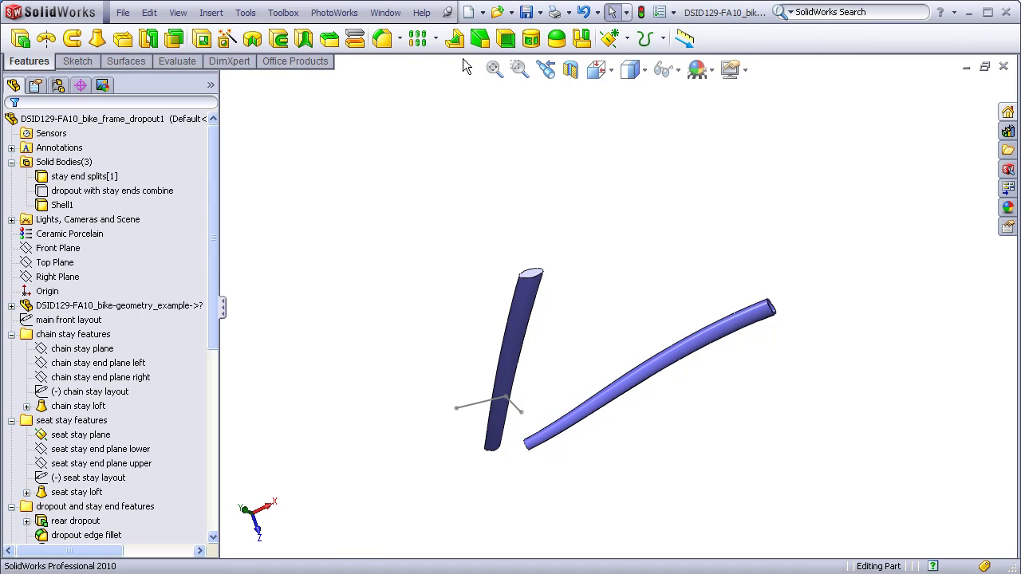
pyautogui.click(508, 40)
pyautogui.scroll(-2, 533, 271)
pyautogui.click(541, 279)
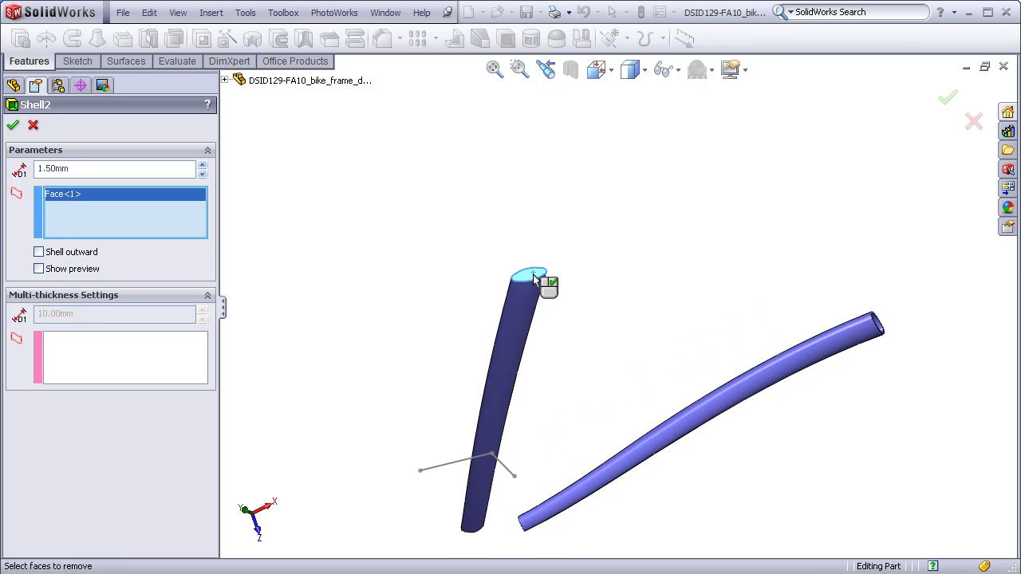
pyautogui.moveTo(532, 492); pyautogui.dragTo(565, 406, button='middle')
pyautogui.scroll(-3, 542, 455)
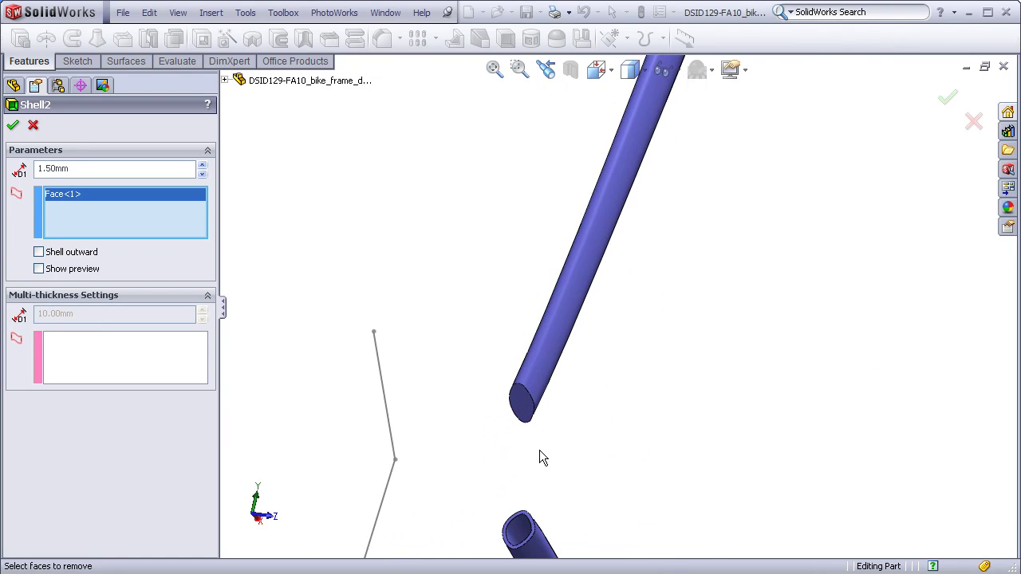
pyautogui.click(523, 364)
pyautogui.click(12, 124)
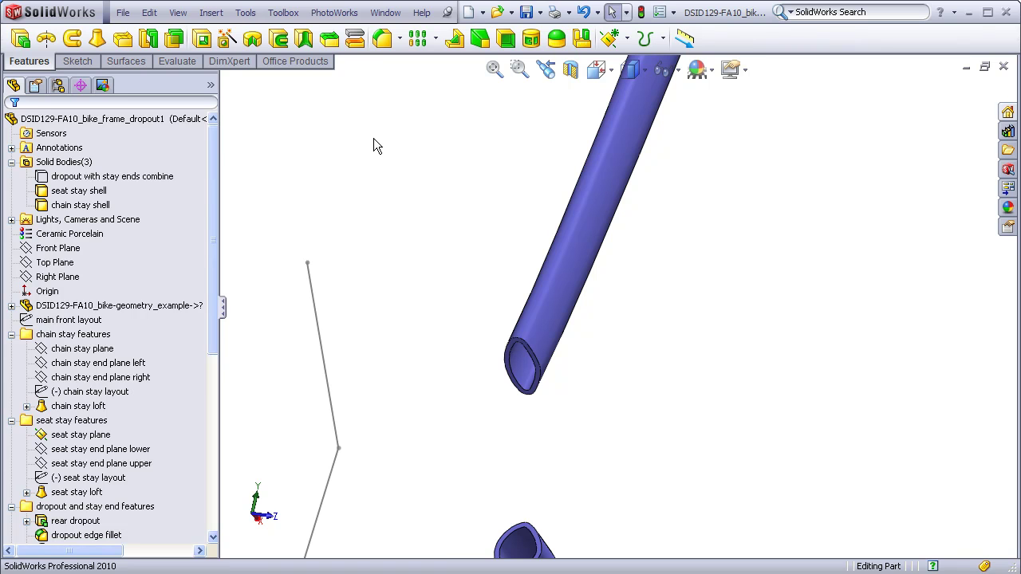
# Step: Show the hidden dropout with stay ends combine body again and orient the model to the front view
pyautogui.rightClick(155, 176)
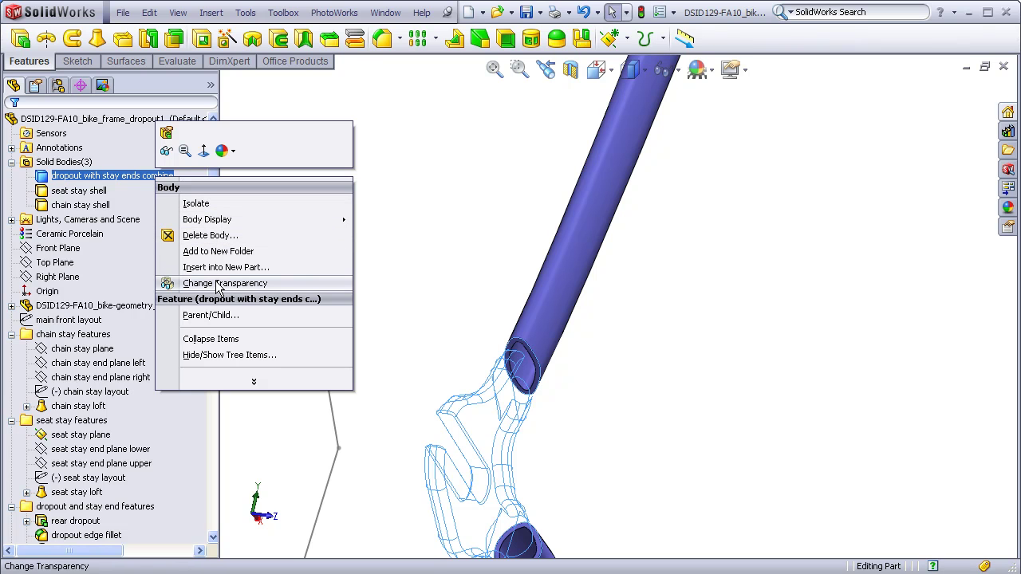
pyautogui.click(412, 314)
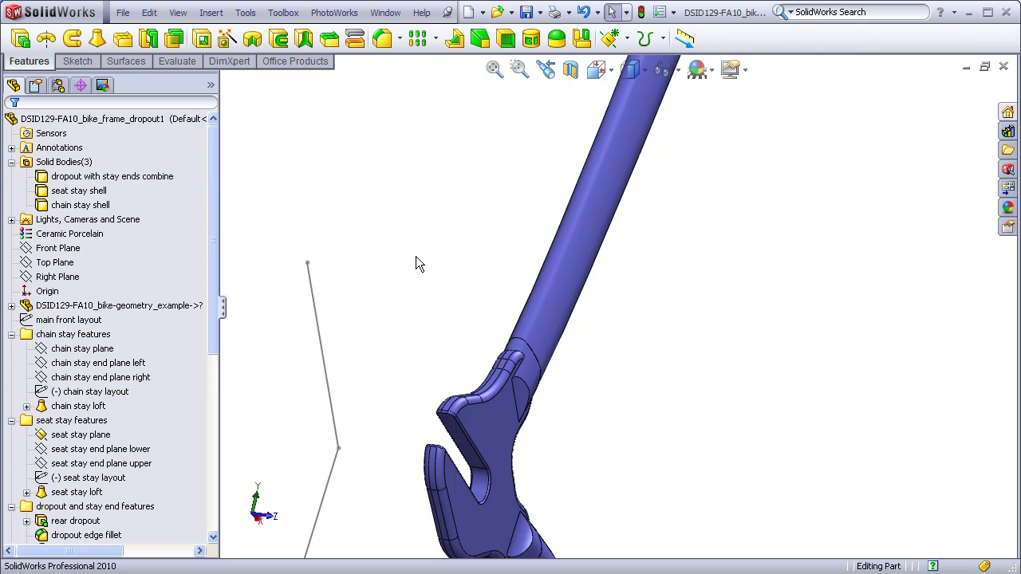
pyautogui.click(606, 70)
pyautogui.click(620, 122)
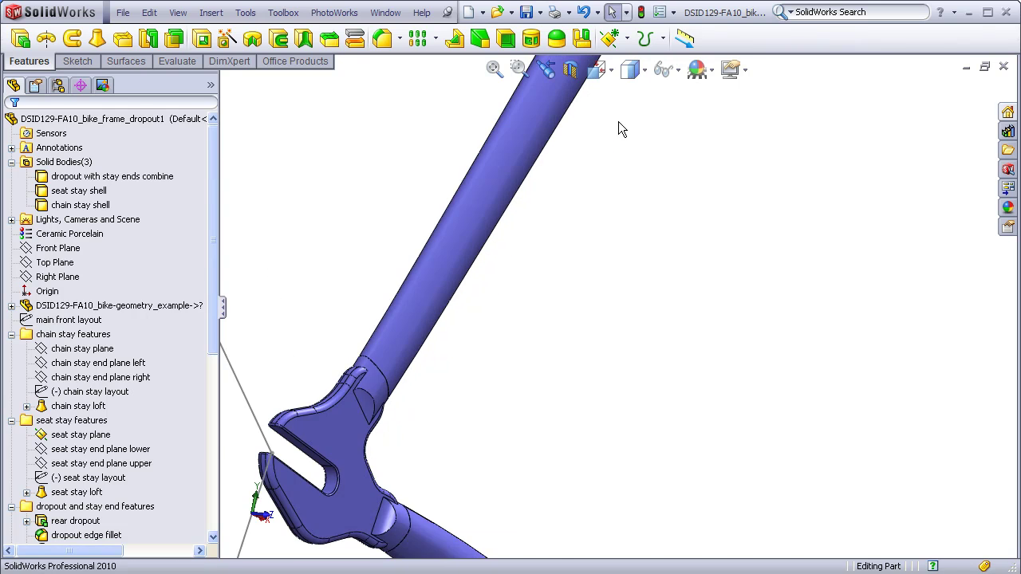
pyautogui.scroll(-5, 504, 437)
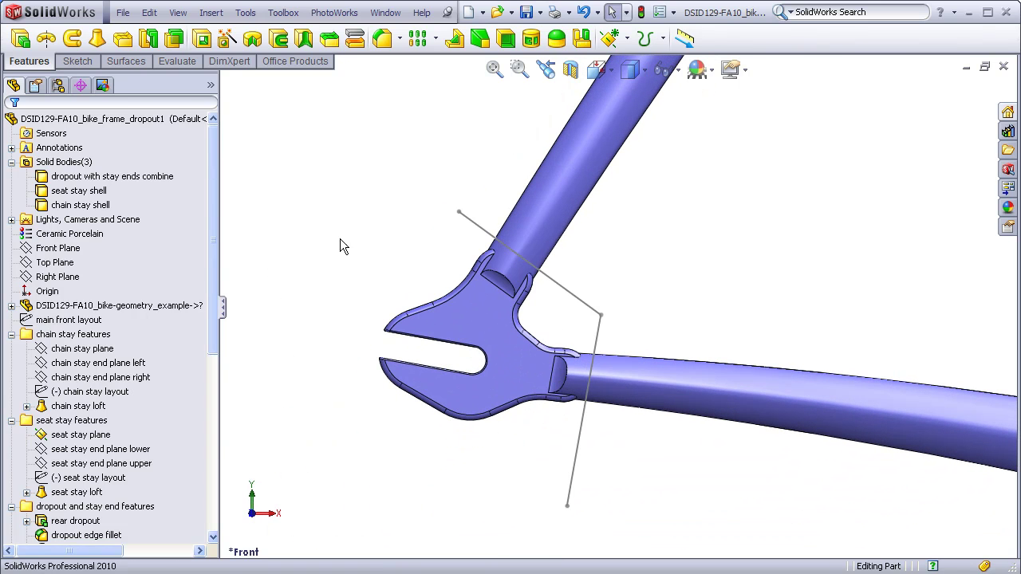
# Step: Turn off the display of sketches so the stay split lines are hidden from the model
pyautogui.click(177, 13)
pyautogui.click(239, 130)
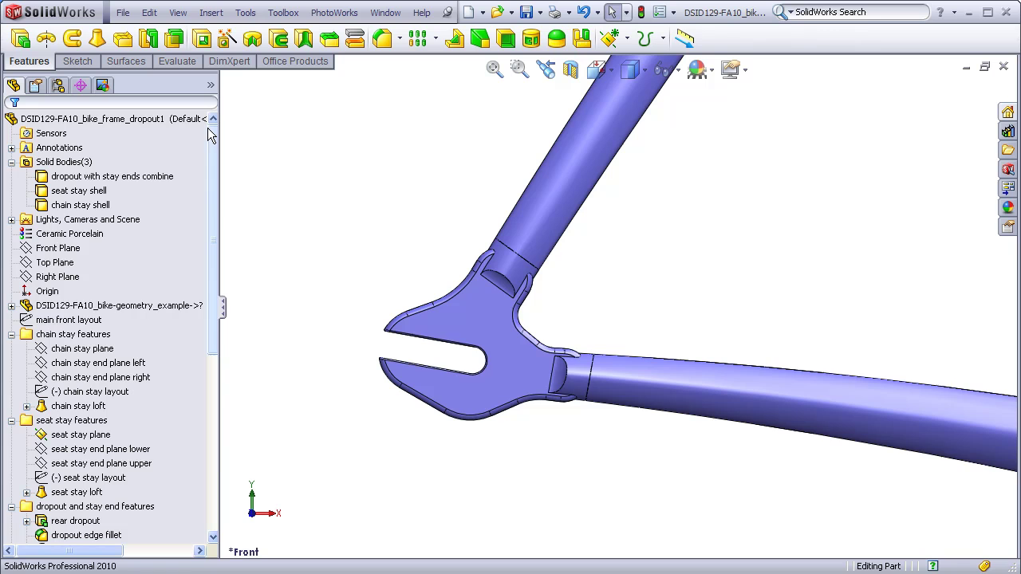
pyautogui.scroll(-2, 560, 290)
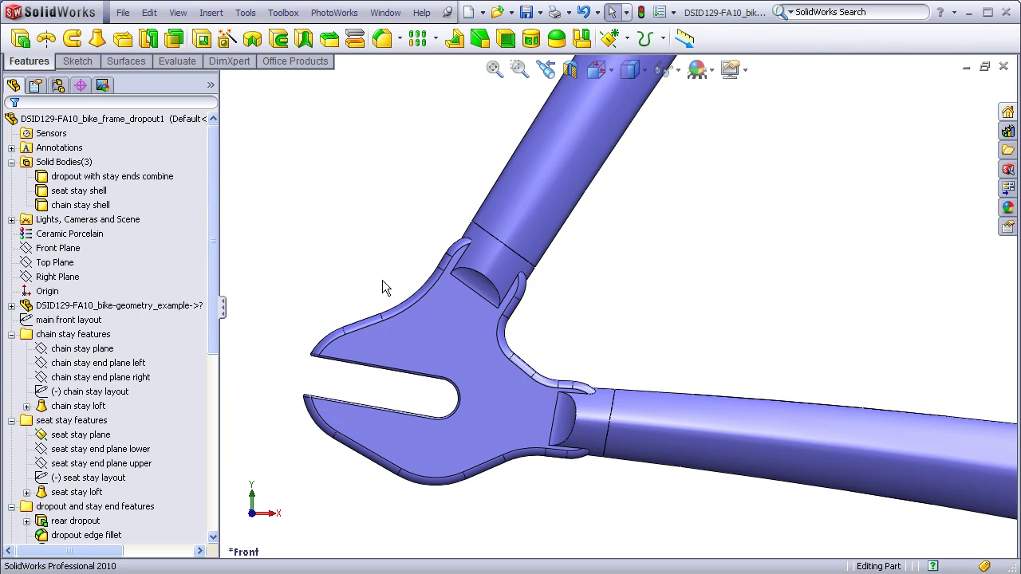
# Step: Make the seat stay shell and chain stay shell bodies transparent
pyautogui.click(94, 192)
pyautogui.keyDown('ctrl'); pyautogui.click(94, 205); pyautogui.keyUp('ctrl')
pyautogui.rightClick(94, 205)
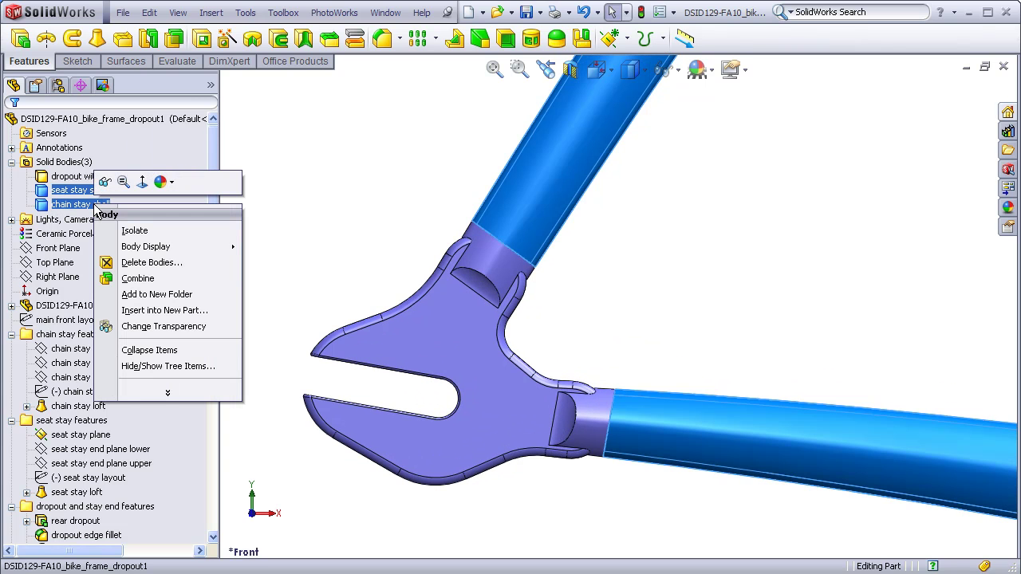
pyautogui.click(163, 327)
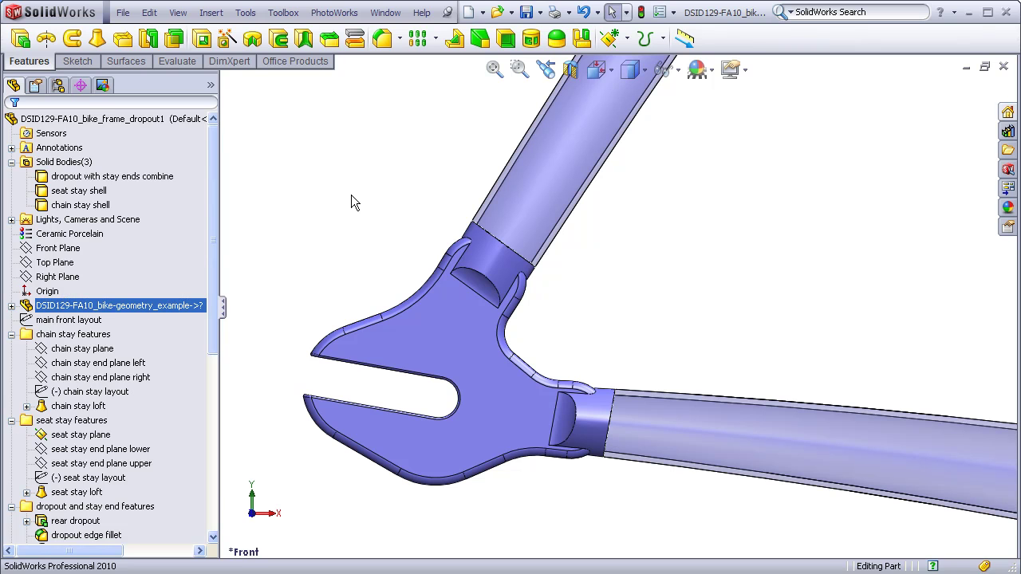
# Step: Roll the model forward past the chain stay shell to include Fillet1 and Fillet4
pyautogui.moveTo(210, 265); pyautogui.dragTo(208, 388)
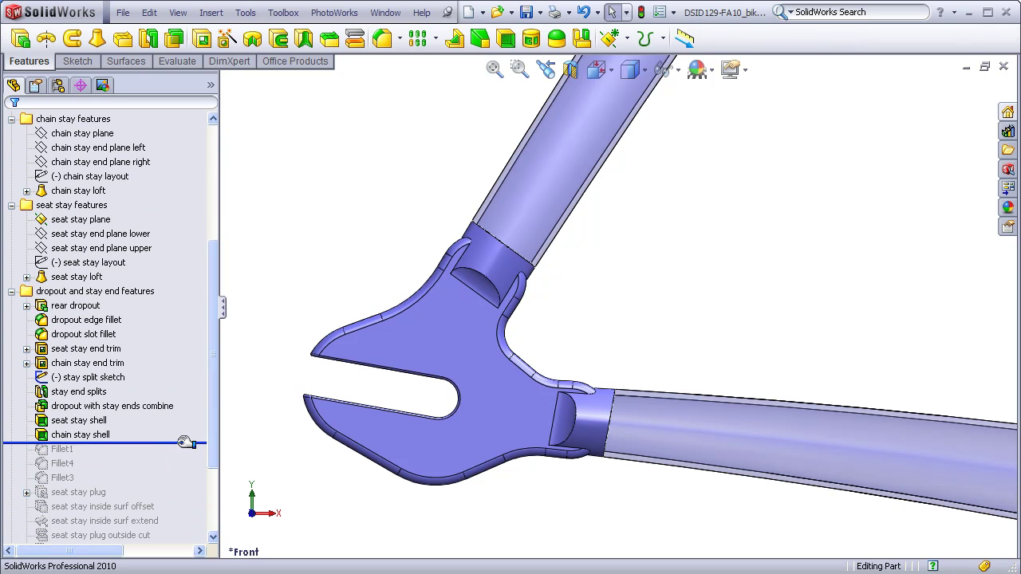
pyautogui.moveTo(187, 443); pyautogui.dragTo(187, 457)
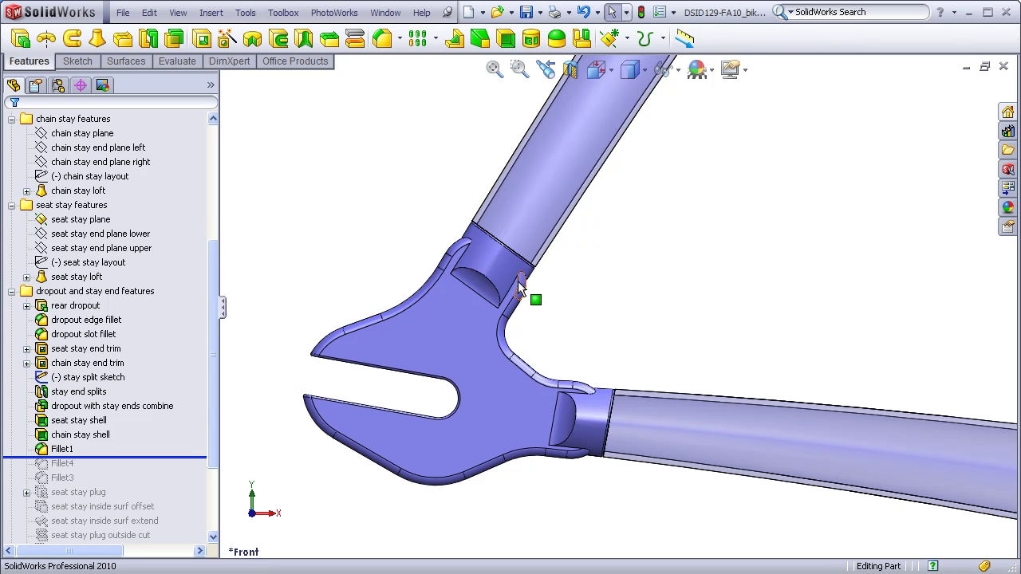
pyautogui.moveTo(194, 457); pyautogui.dragTo(209, 471)
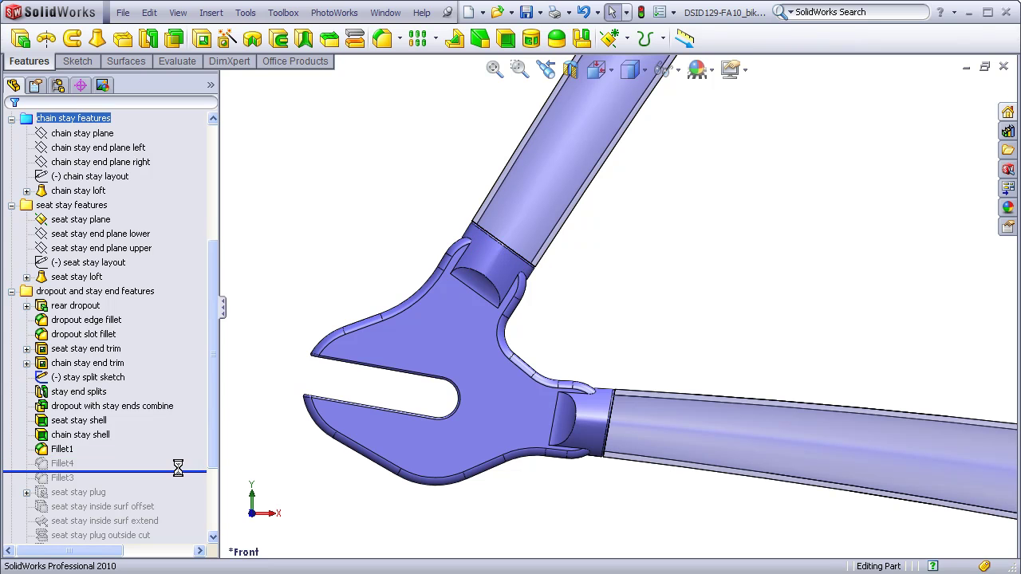